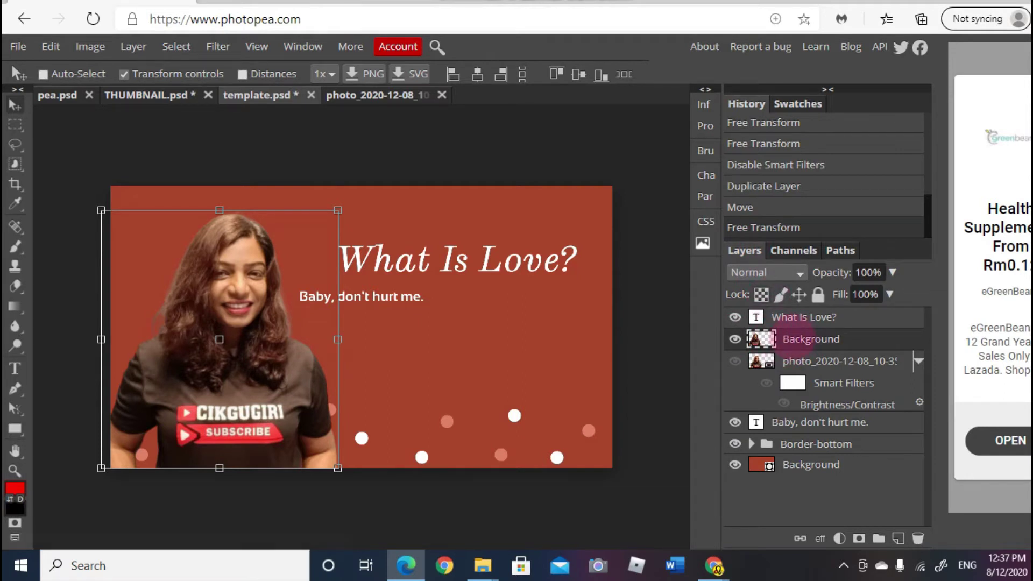
- Set the opacity of the cut-out photo layer to 87% through its blending options
right_click(792, 338)
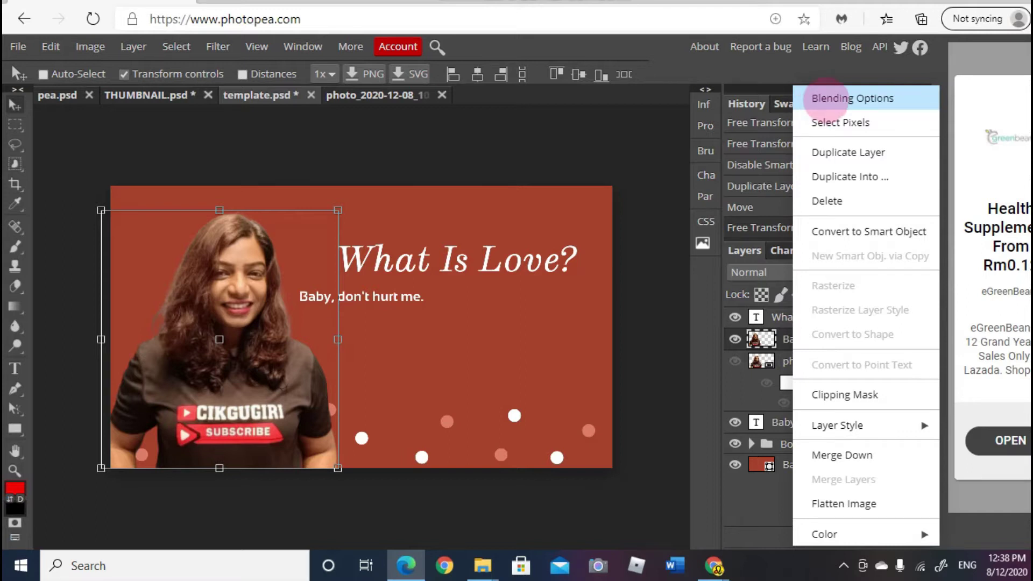
click(861, 98)
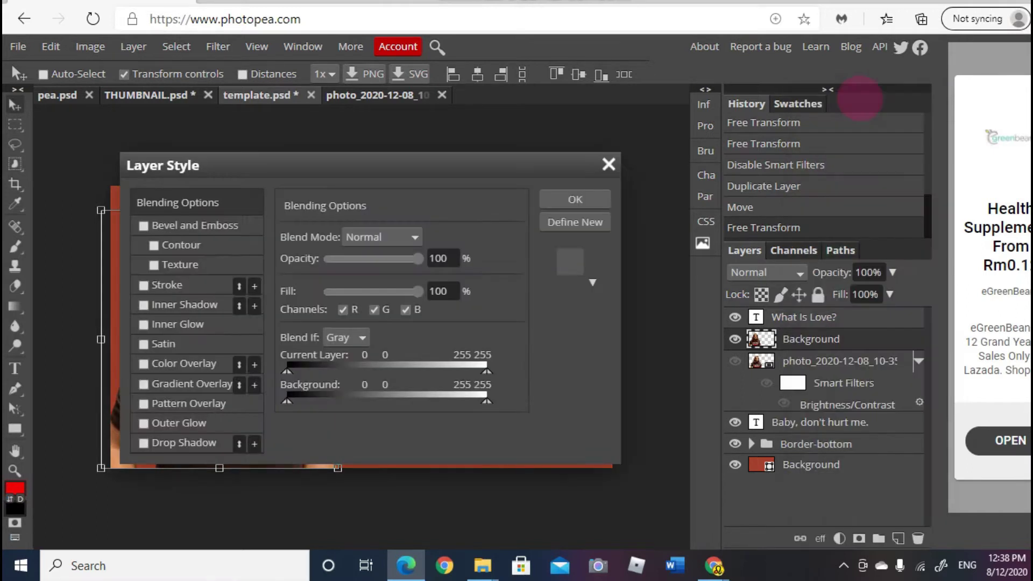
drag(461, 156, 775, 169)
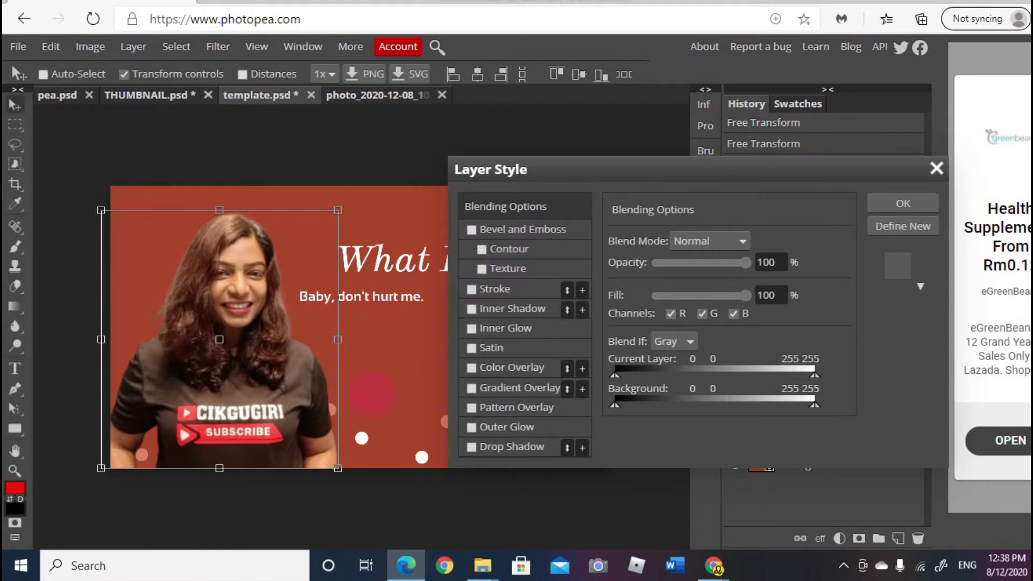
drag(662, 166, 652, 141)
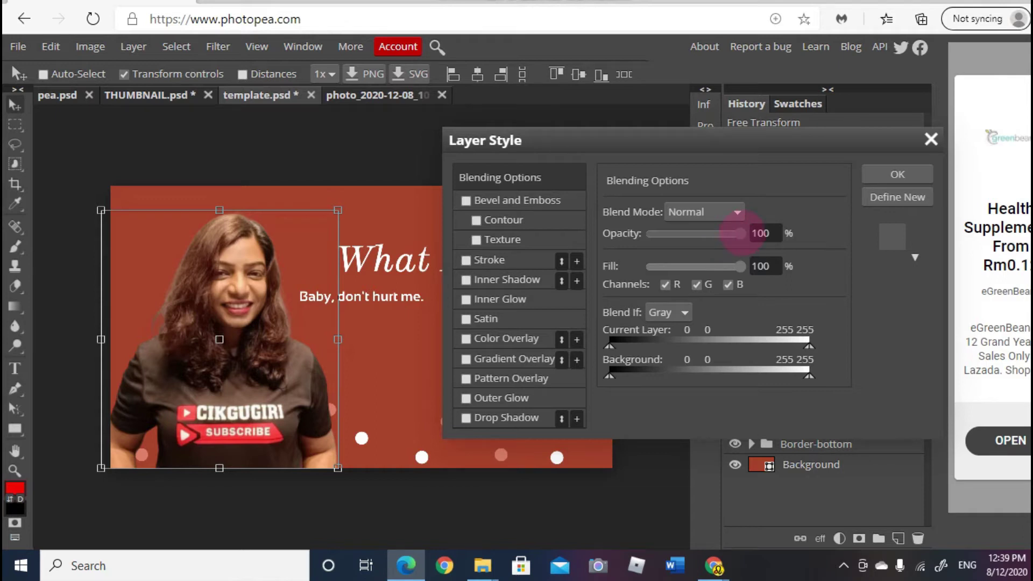
mouse_move(741, 233)
mouse_down()
mouse_move(658, 253)
mouse_move(742, 250)
mouse_up()
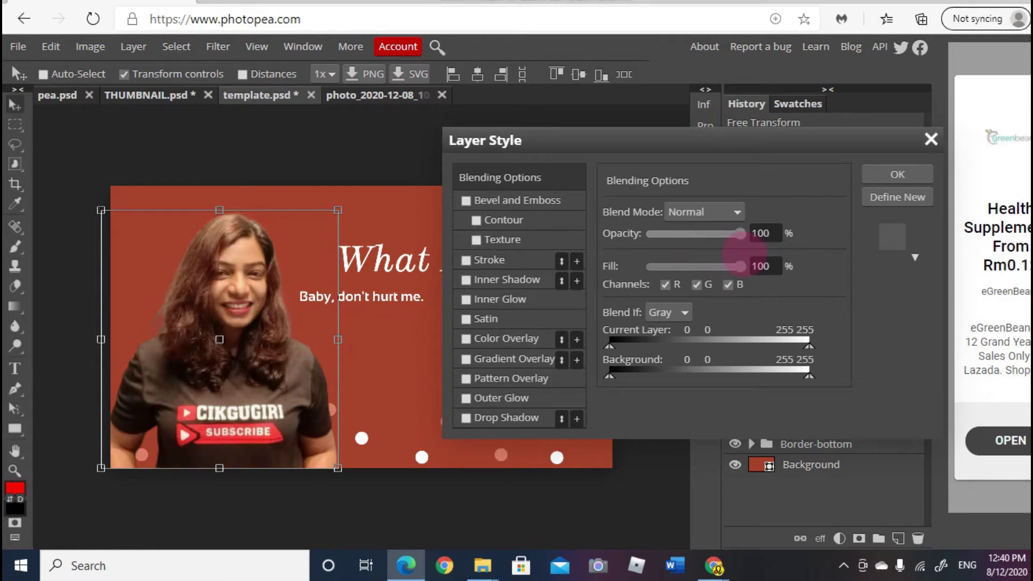
drag(741, 254, 730, 257)
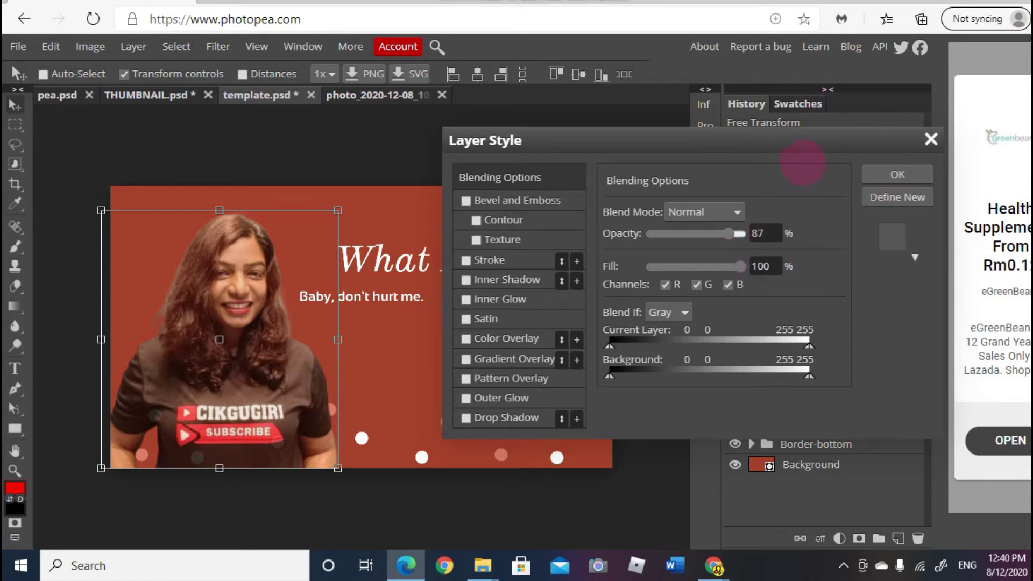
click(893, 171)
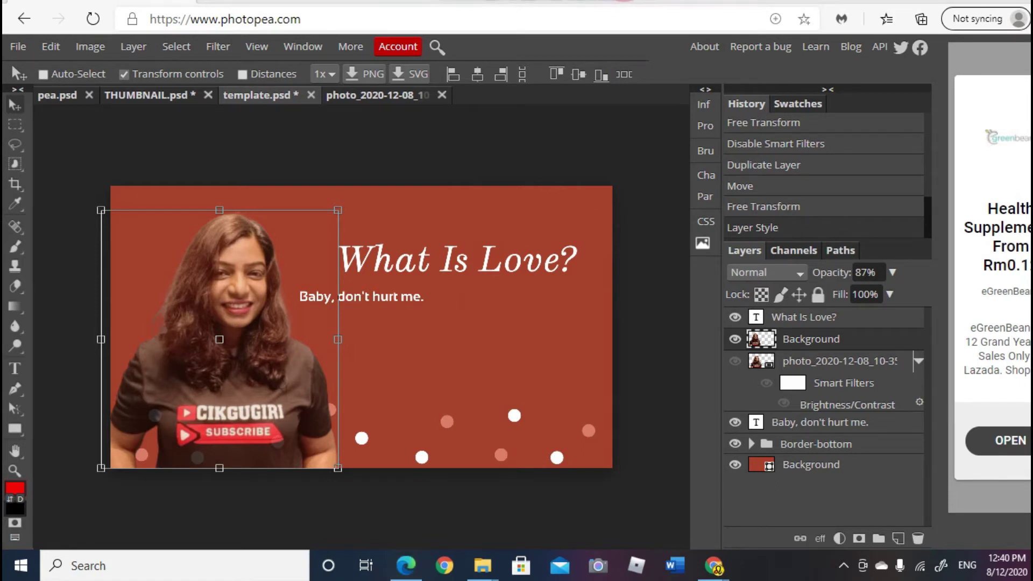
- Try a Bevel and Emboss effect on the photo layer with 270% depth, 52 px size and 6 px soften
right_click(798, 337)
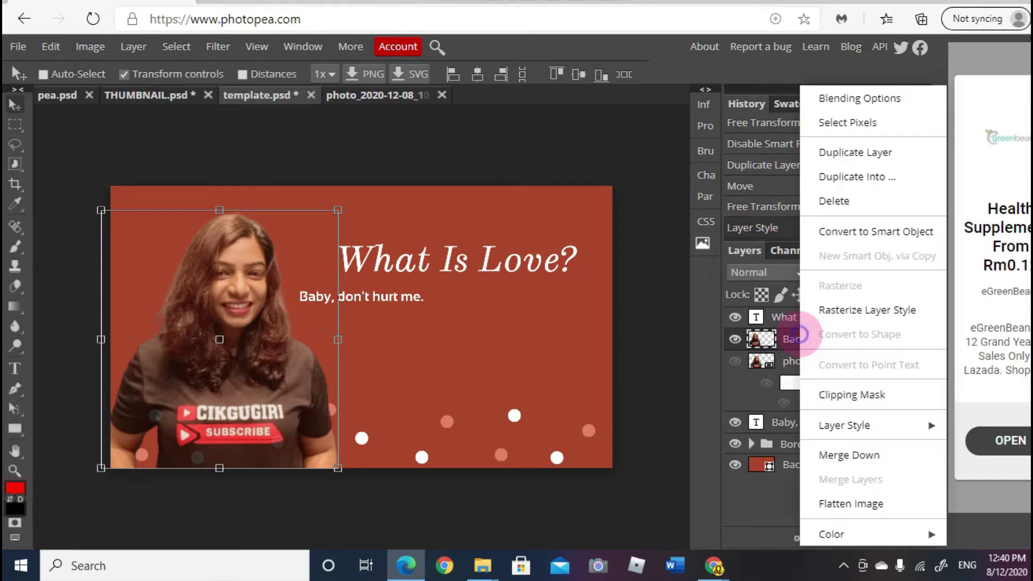
click(821, 97)
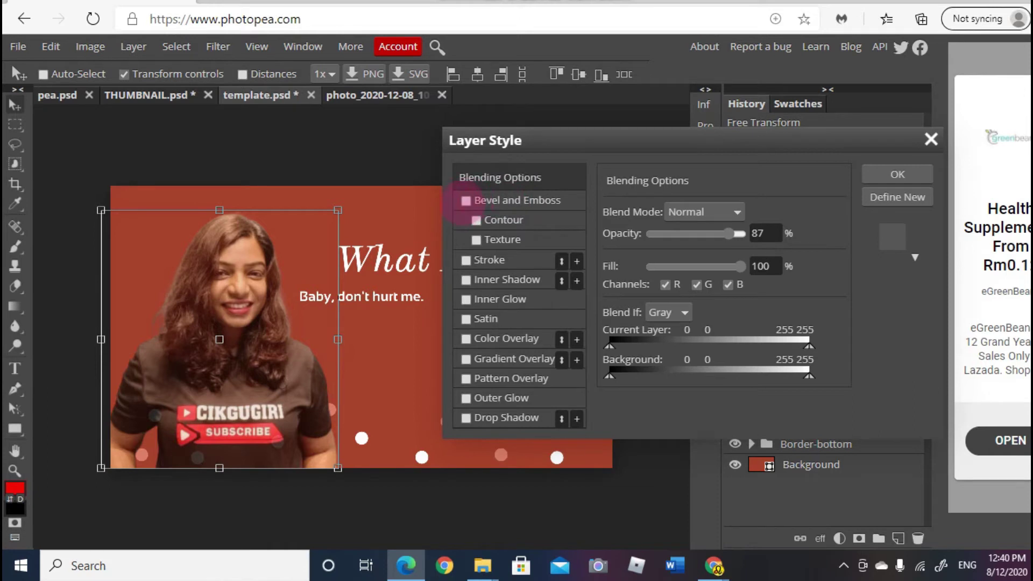
click(466, 201)
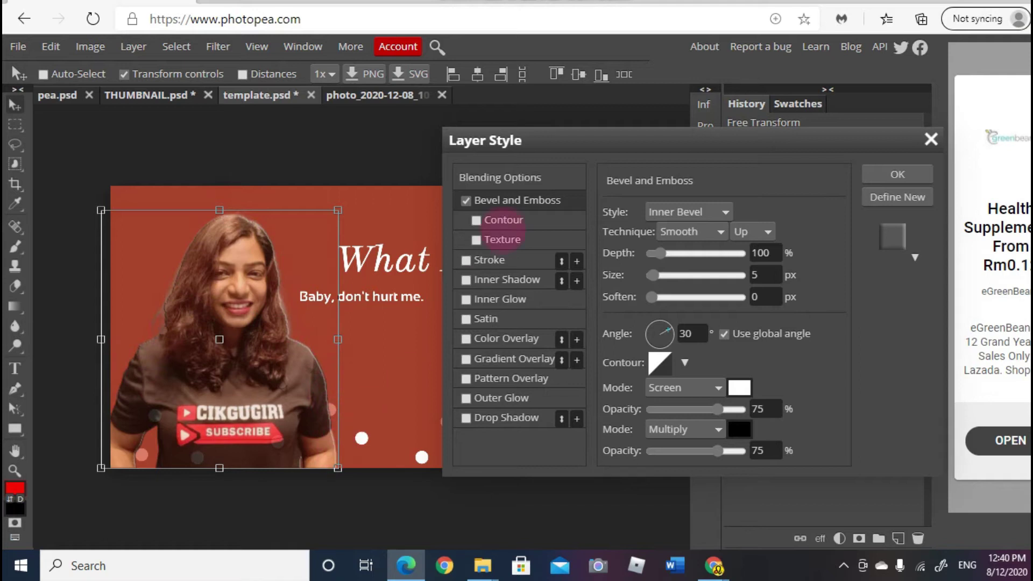
click(651, 275)
click(660, 253)
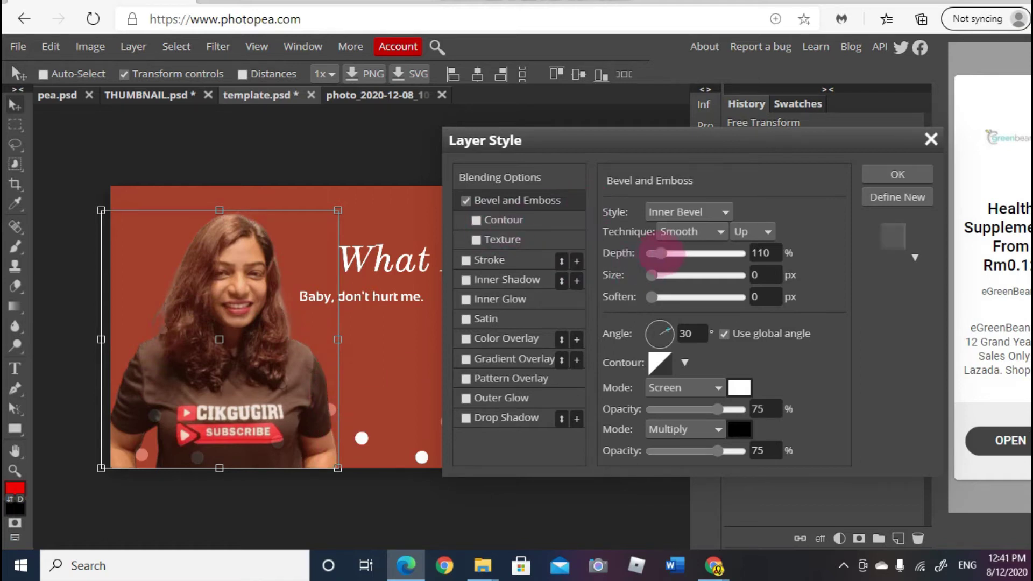
click(674, 253)
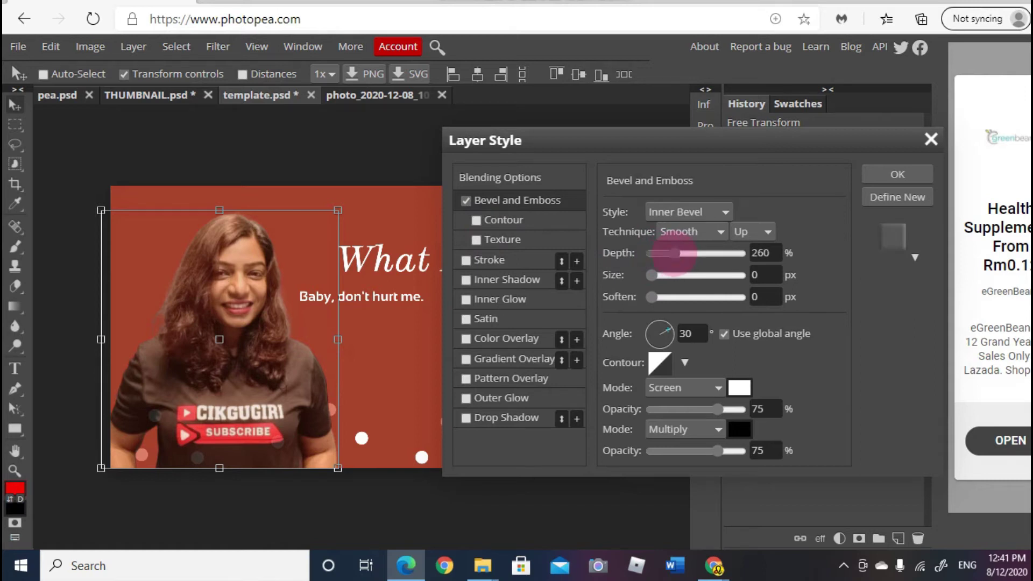
click(676, 270)
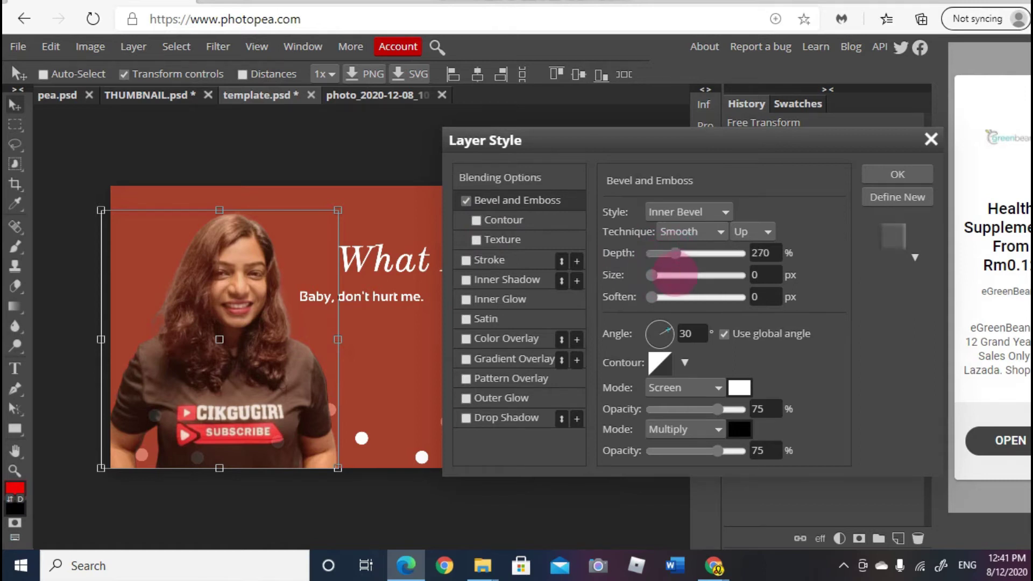
click(676, 275)
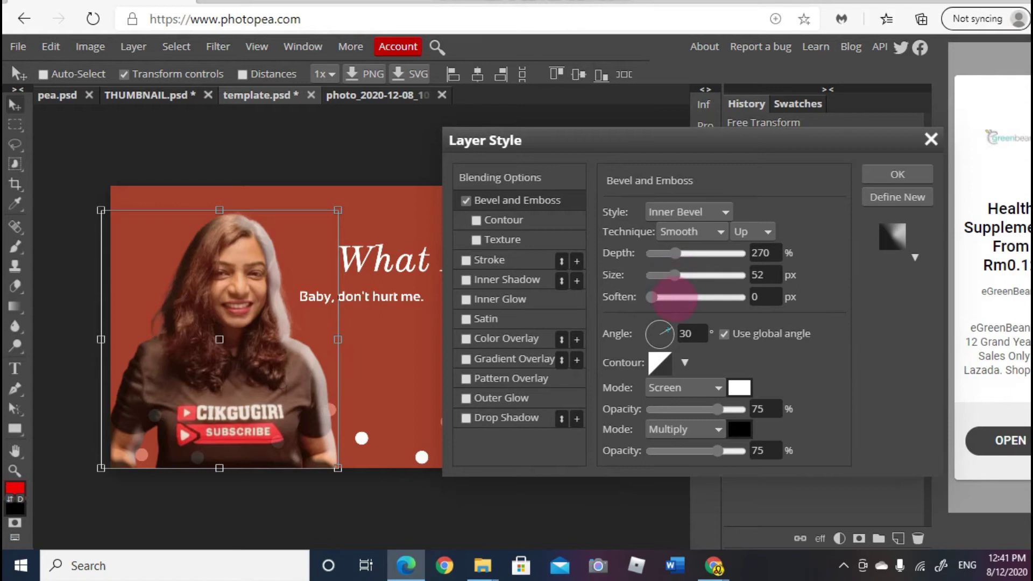
click(680, 297)
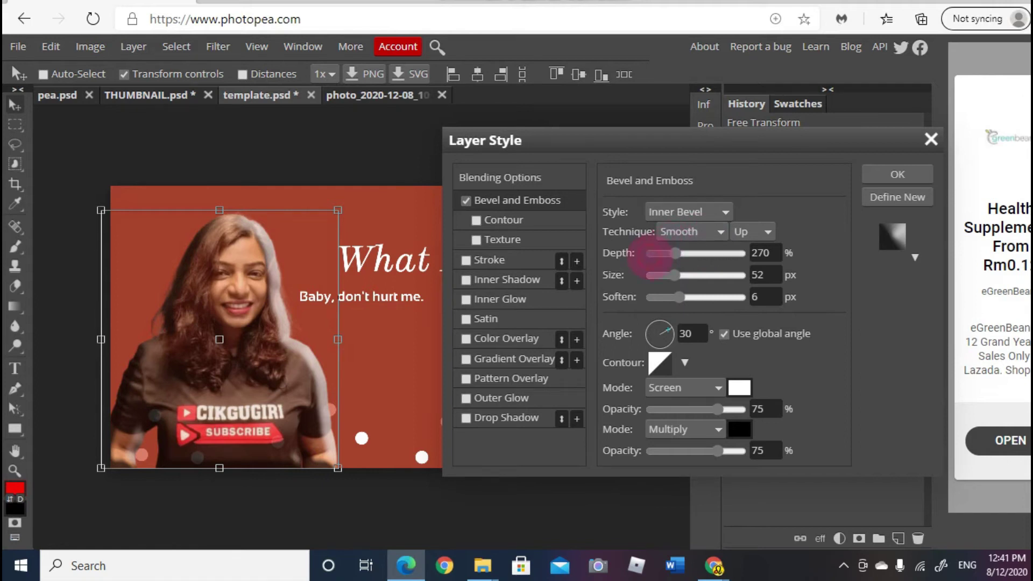
- Set the bevel's size and soften to 0 px, trying 500% depth before reducing it to 5%
click(652, 253)
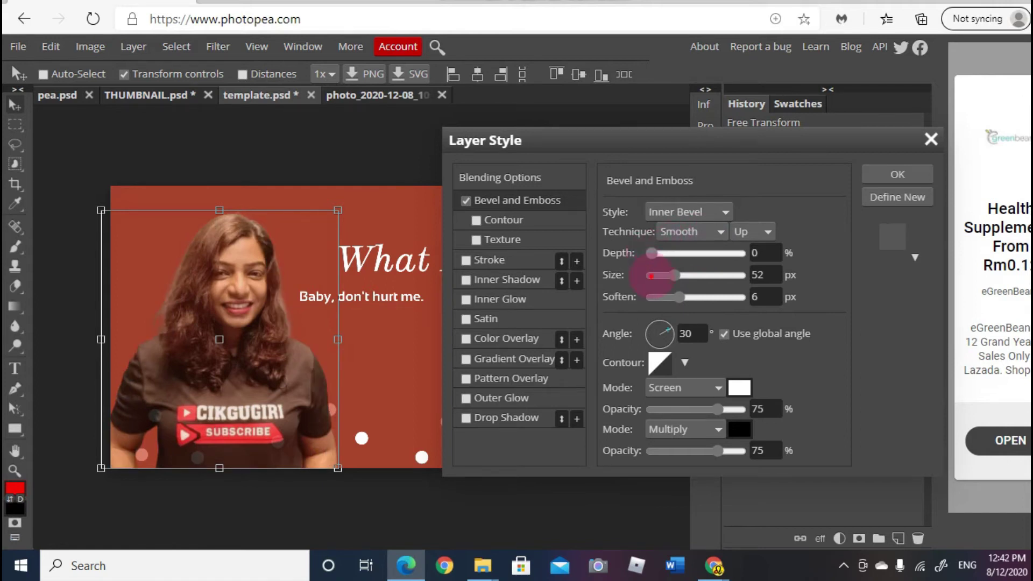
drag(652, 253, 696, 253)
click(650, 275)
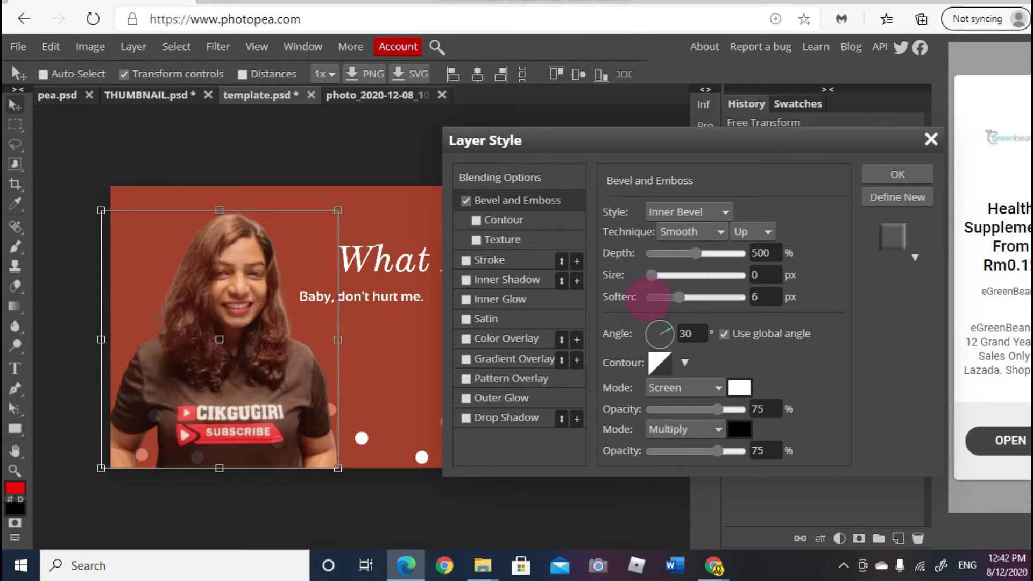
click(651, 297)
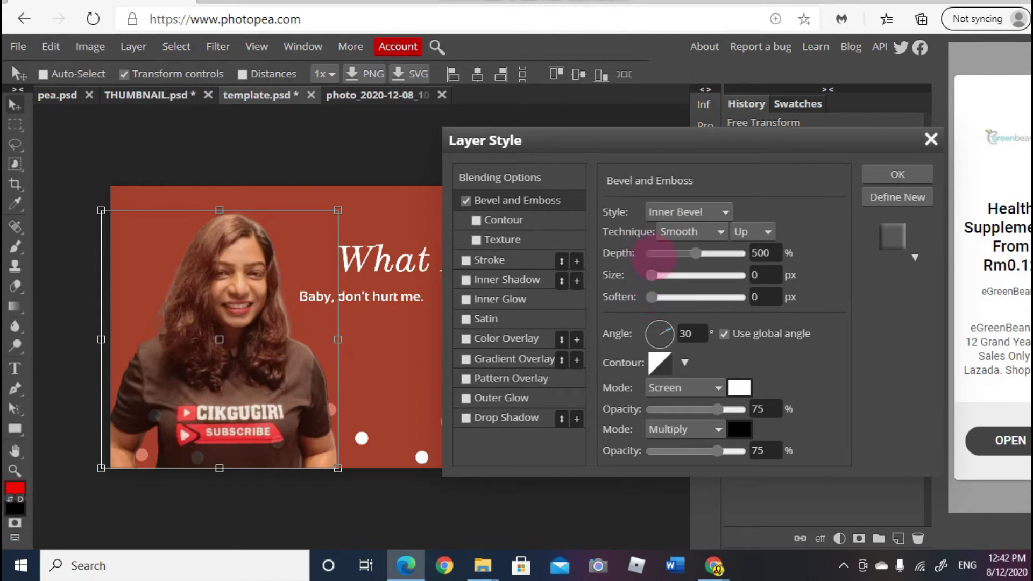
click(652, 253)
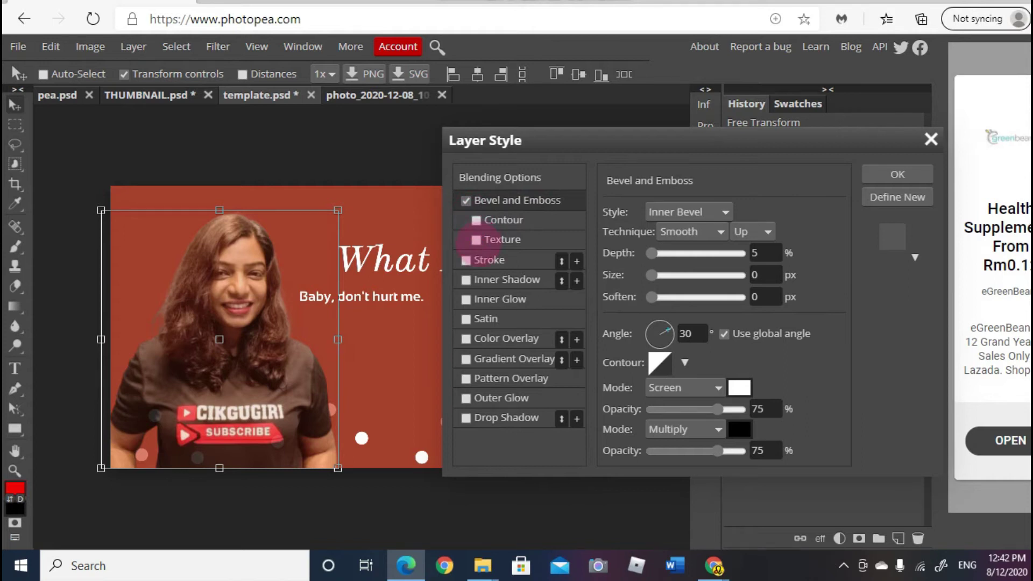
- Enable Texture for the bevel, try a depth of 465%, and bring the depth down to 0%
click(476, 240)
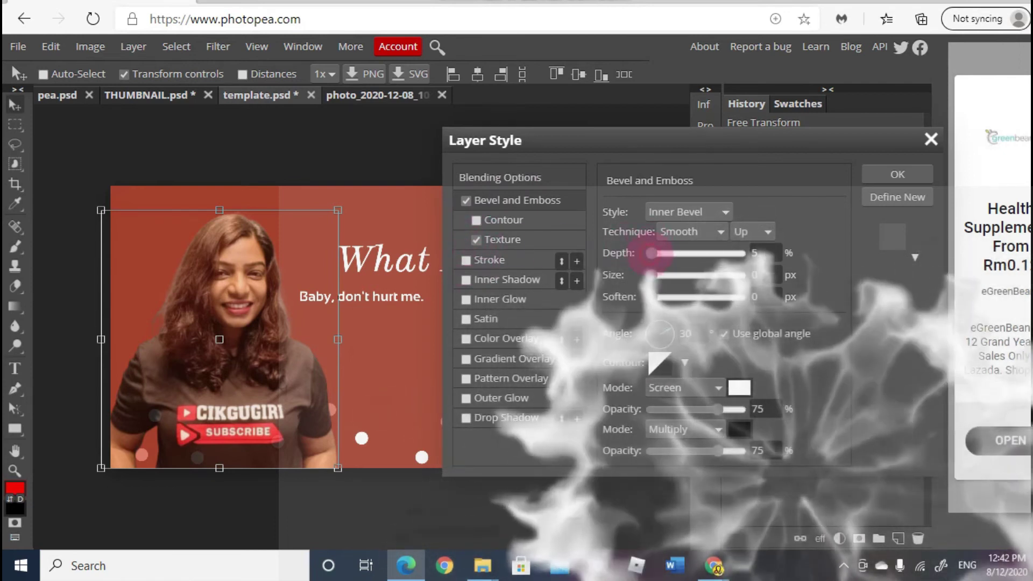
click(653, 254)
drag(658, 256, 695, 254)
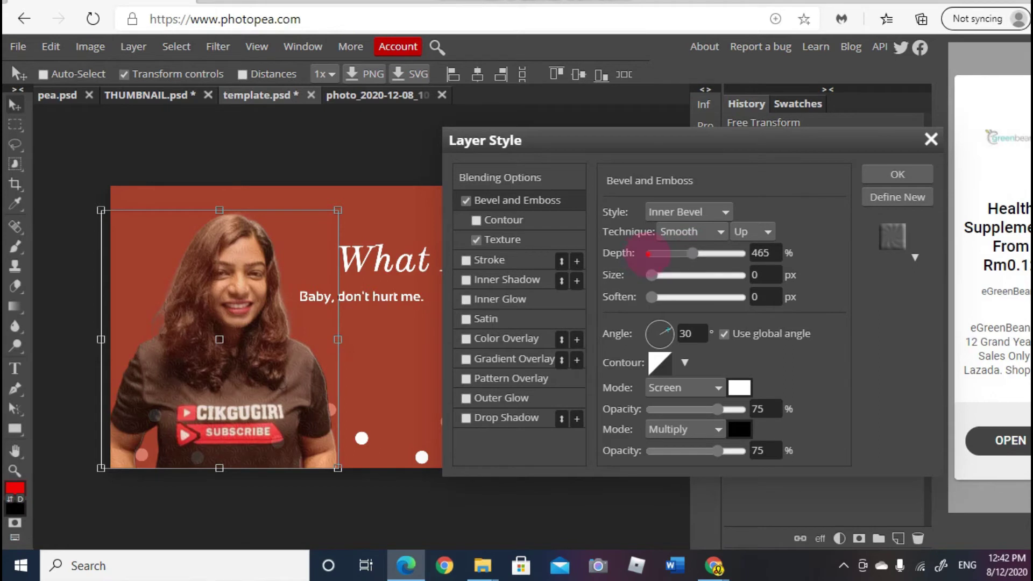
click(650, 254)
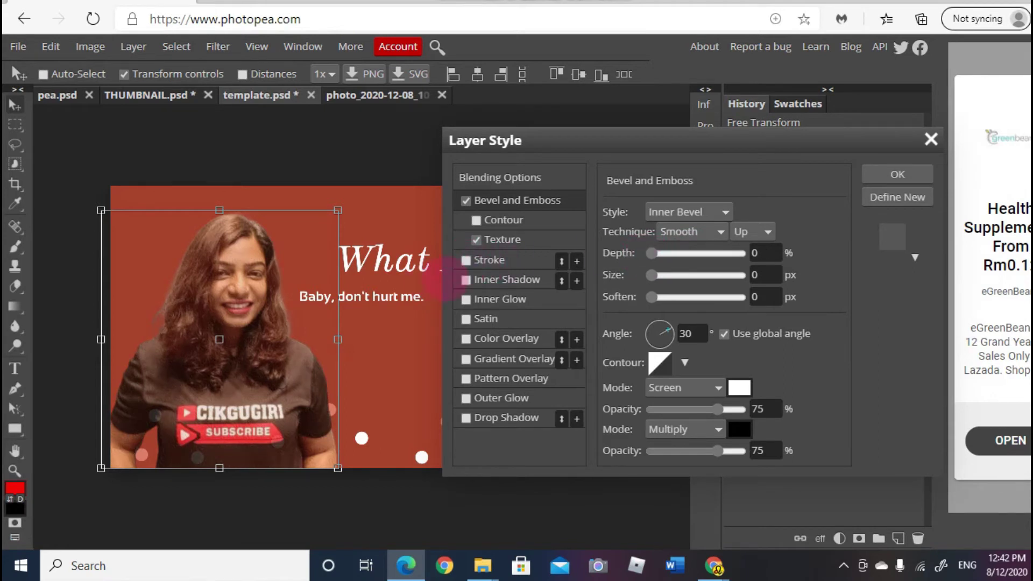
- Replace the photo's Bevel and Emboss effect with a Stroke and an Inner Shadow
click(466, 261)
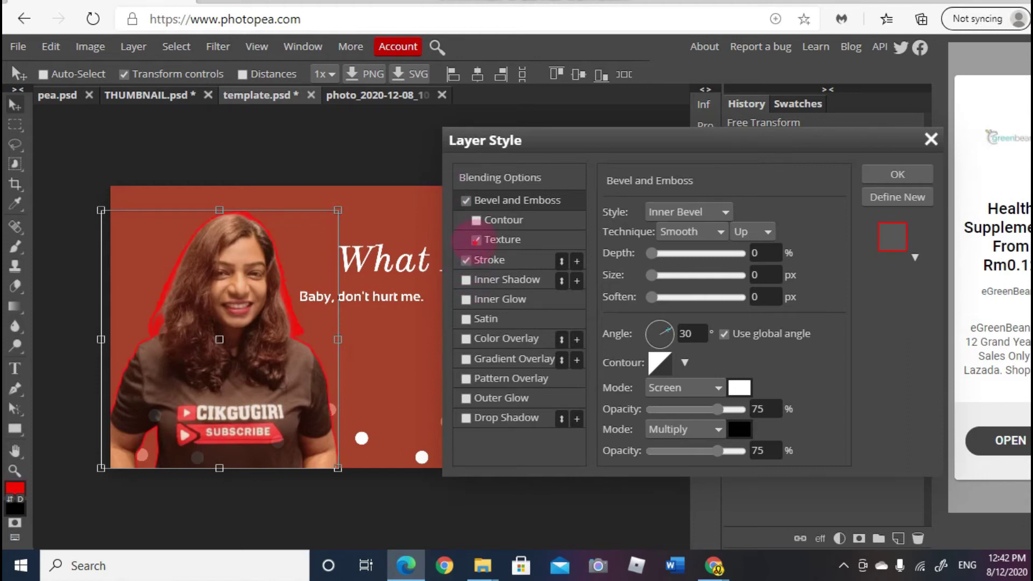
click(467, 201)
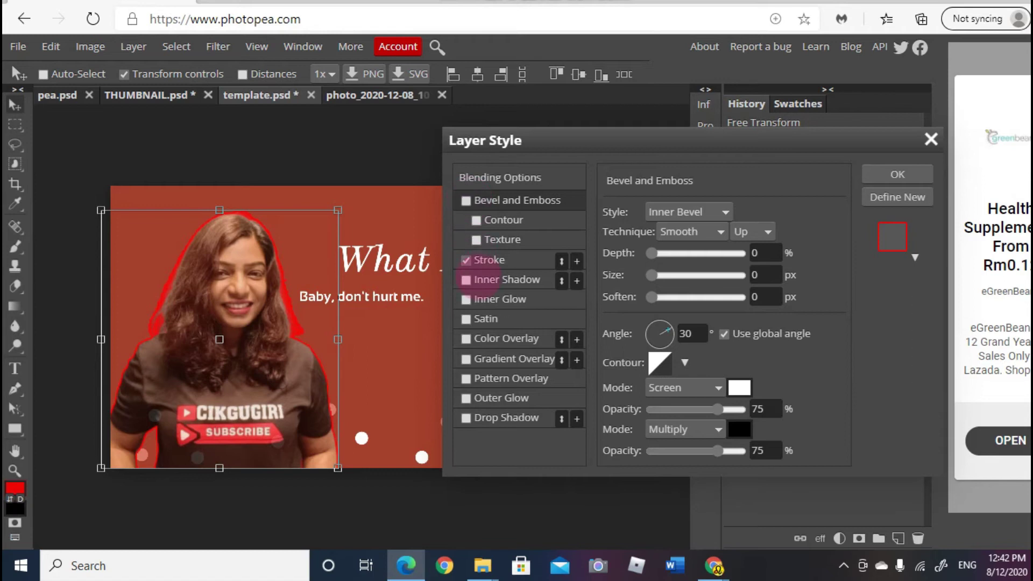
click(466, 280)
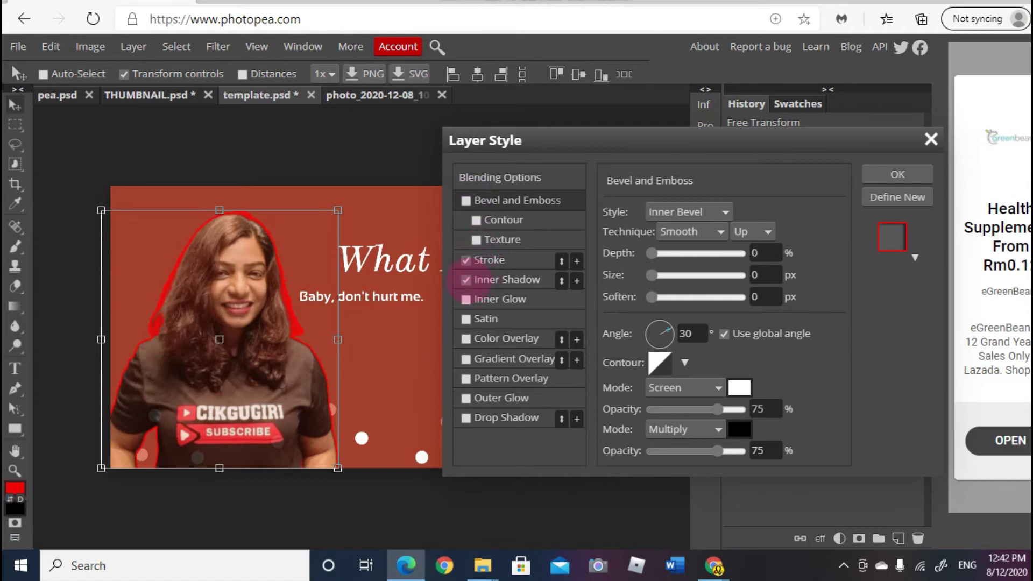
click(466, 280)
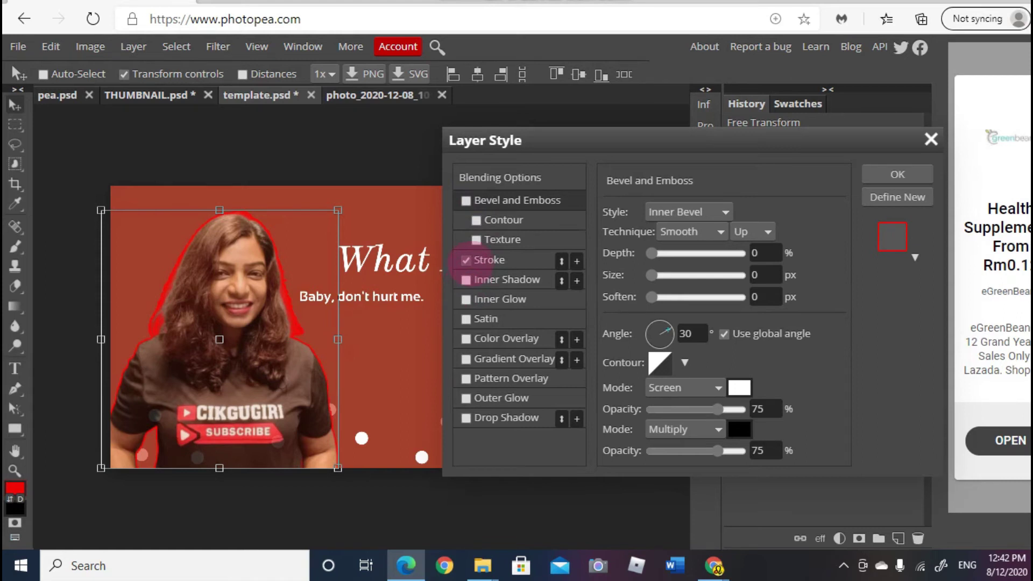
click(466, 279)
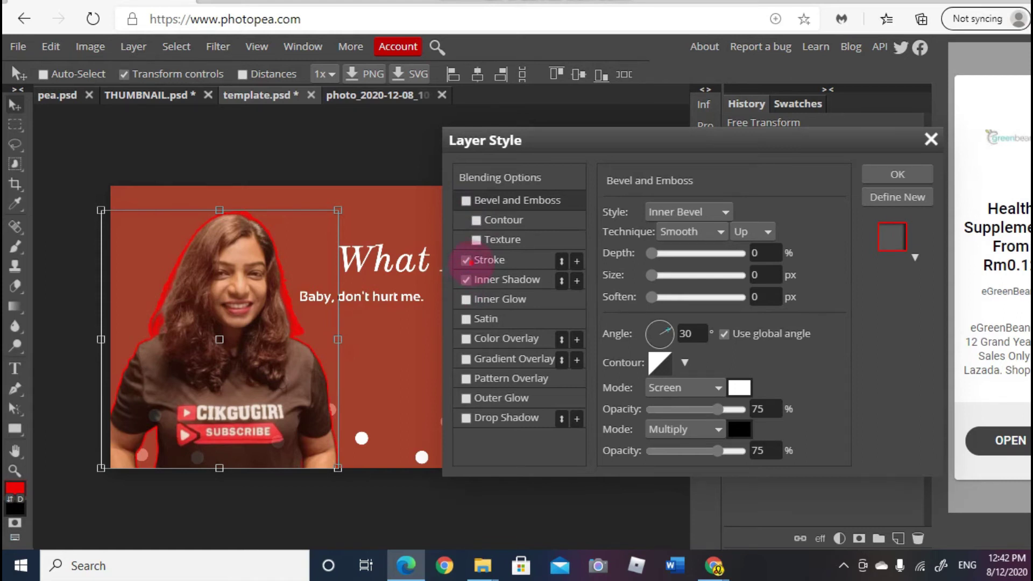
- Turn off the Stroke effect and try its size at 118 px before reducing it to 1 px
click(466, 260)
click(466, 260)
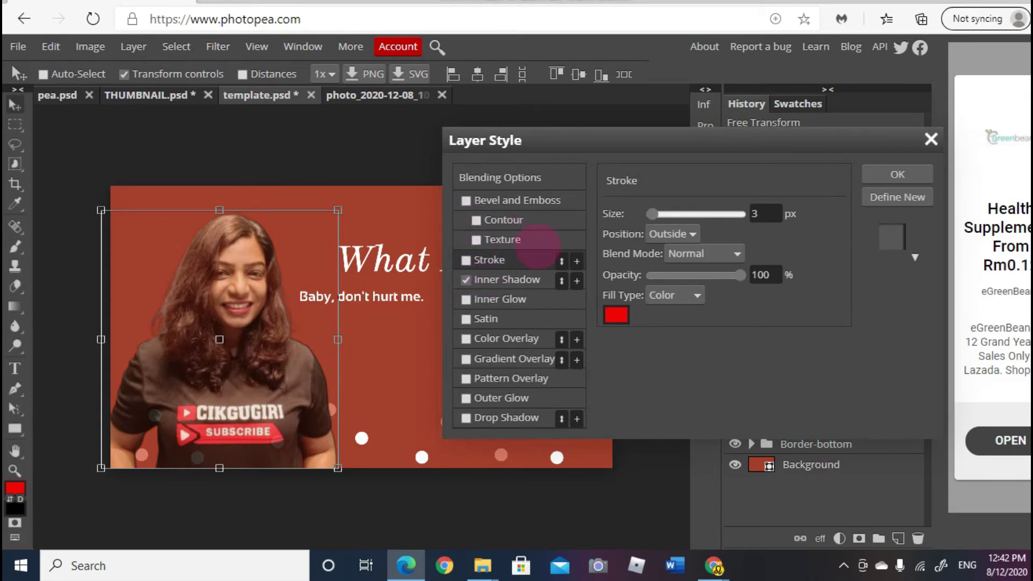
drag(652, 214, 703, 213)
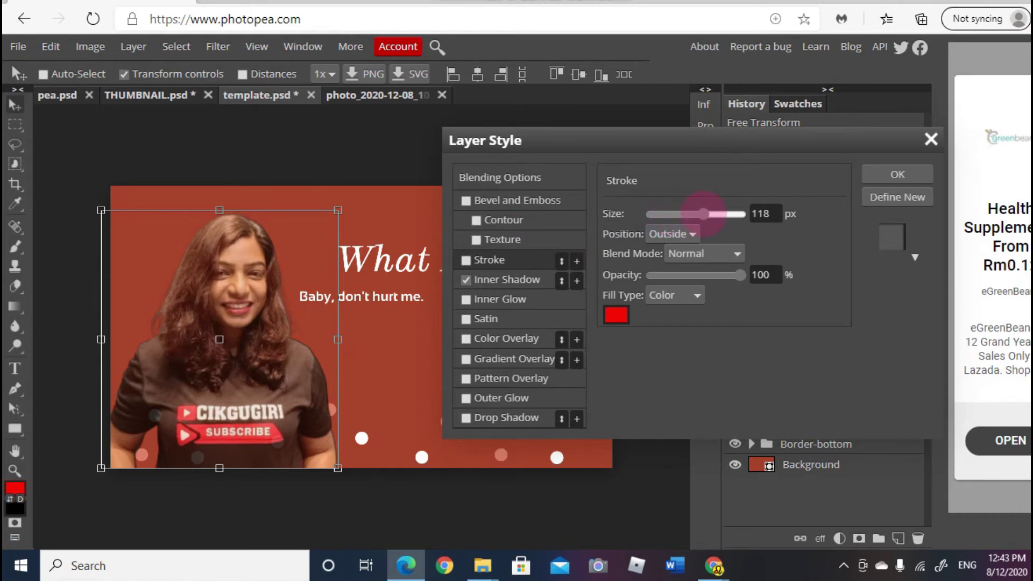
drag(704, 214, 652, 214)
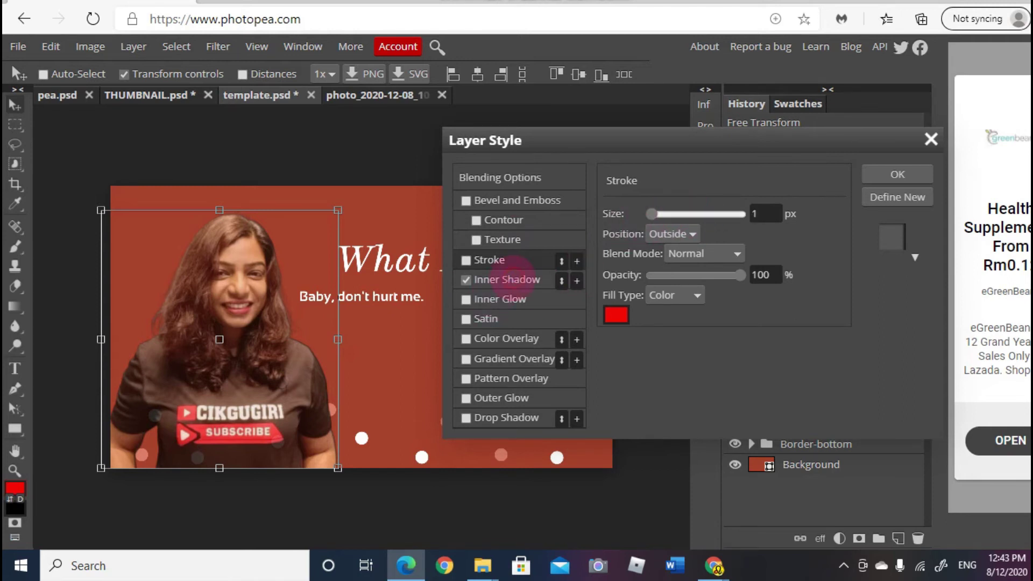
- Set the Inner Shadow distance to 0 px and turn the effect off
click(514, 280)
drag(655, 288, 621, 319)
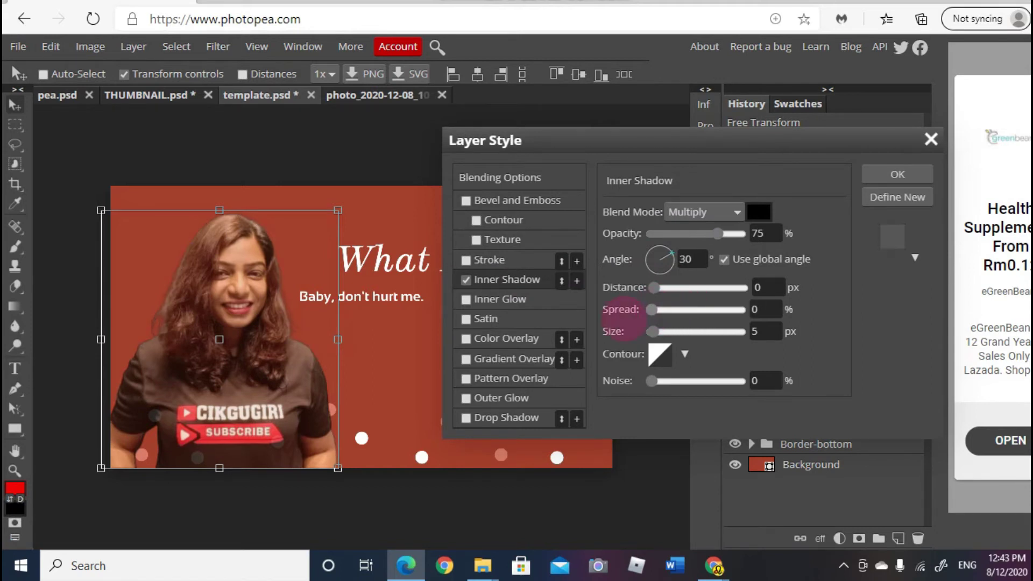
click(466, 279)
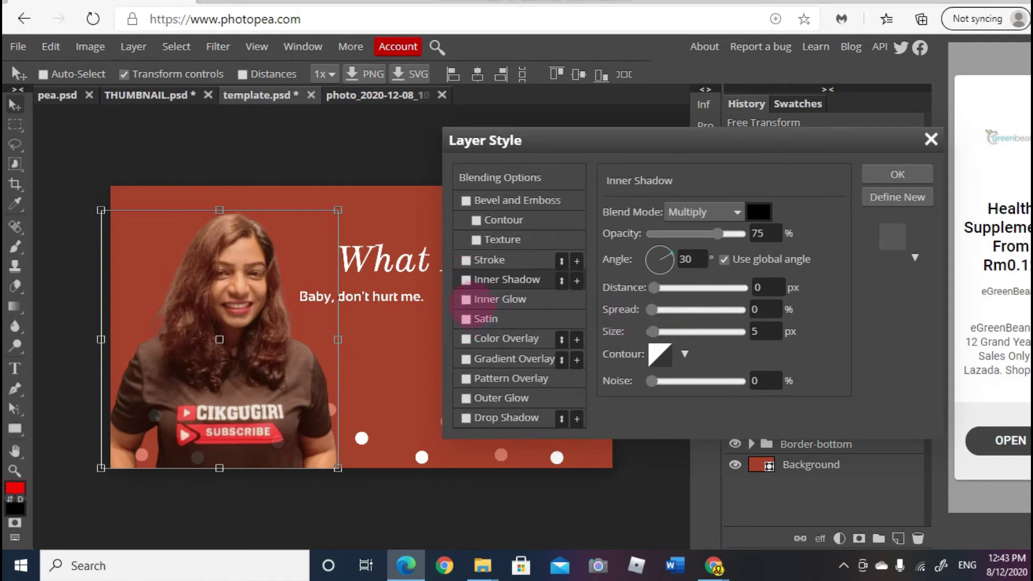
- Try the Inner Glow and Satin effects on the photo one at a time, turning each off again
click(466, 299)
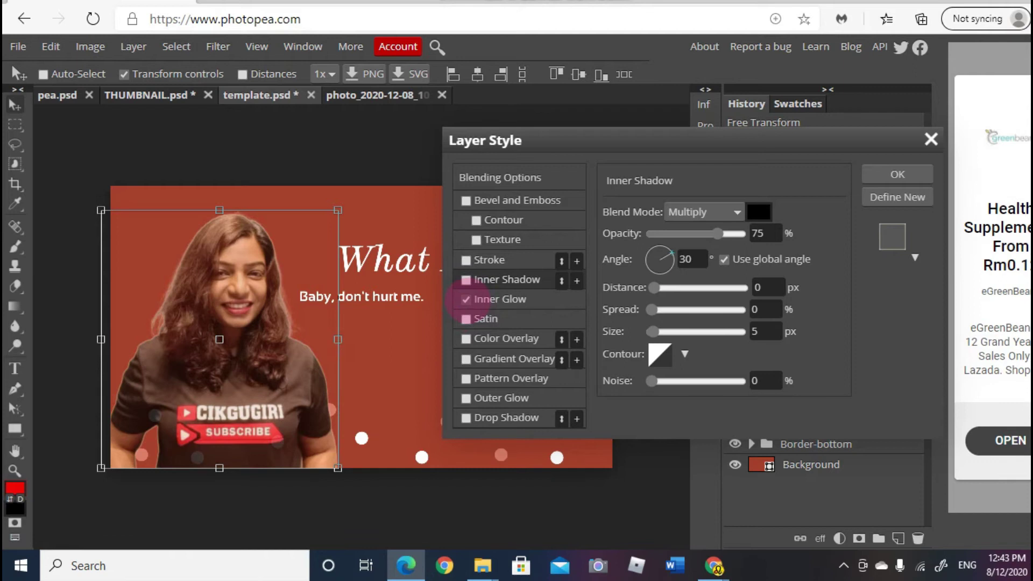
click(466, 299)
click(466, 318)
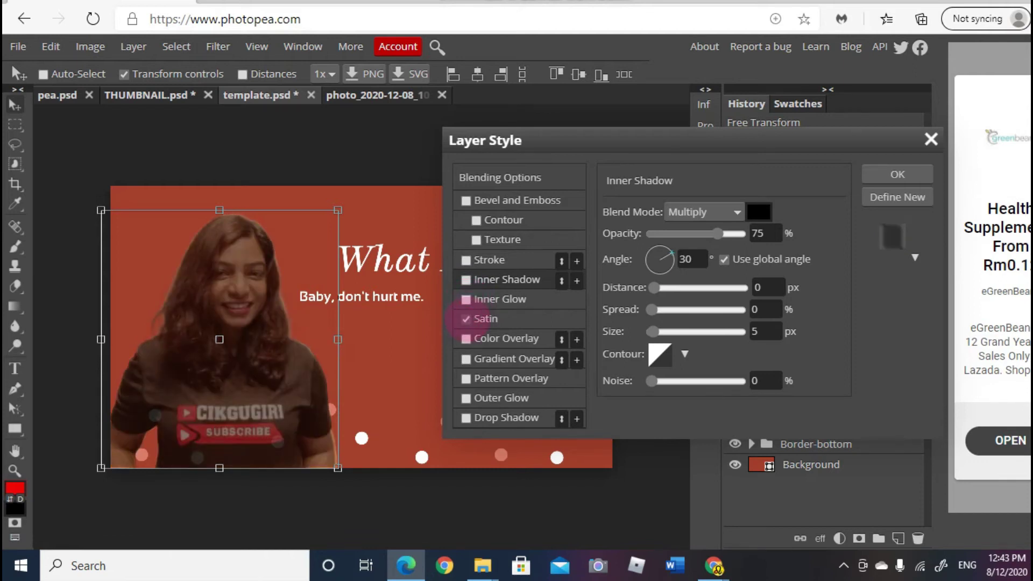
click(466, 318)
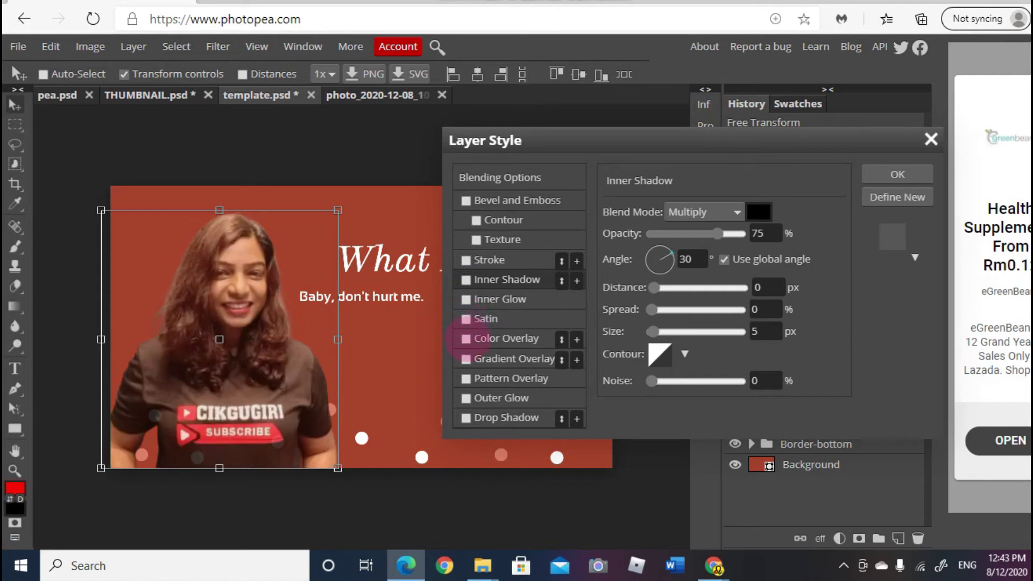
- Try the Color Overlay, Gradient Overlay and Pattern Overlay effects on the photo one at a time, turning each off again
click(466, 339)
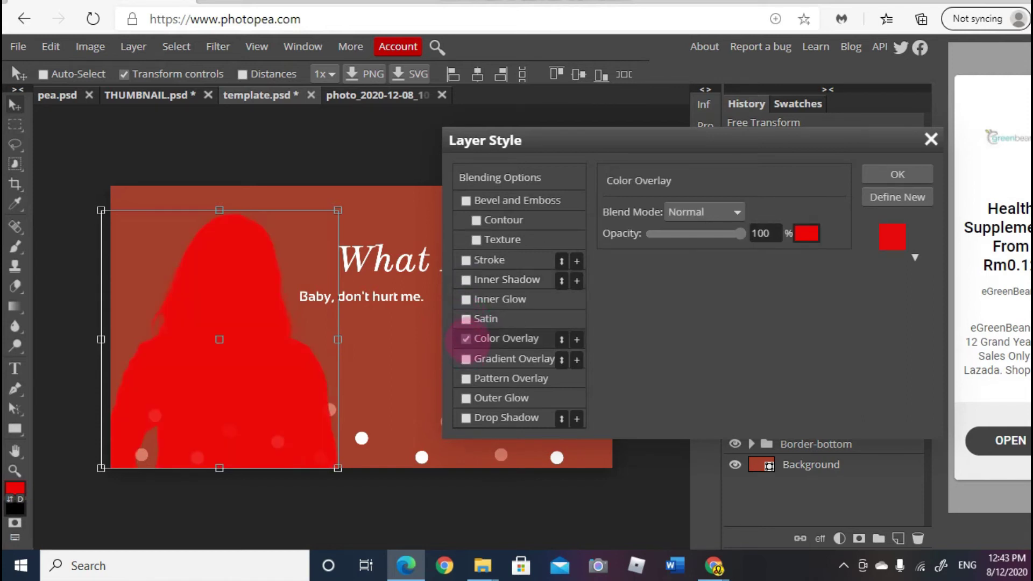
click(466, 339)
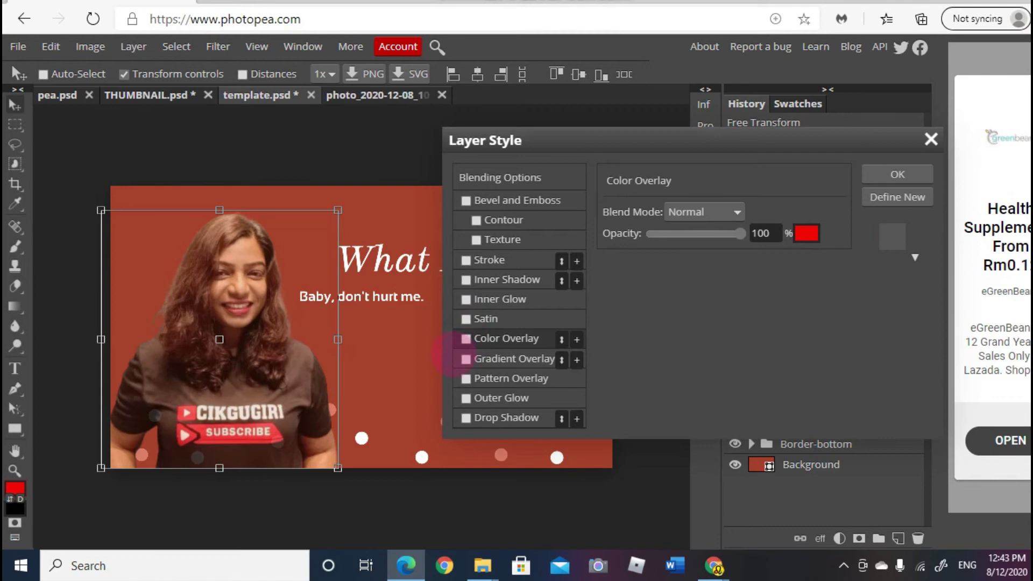
click(466, 360)
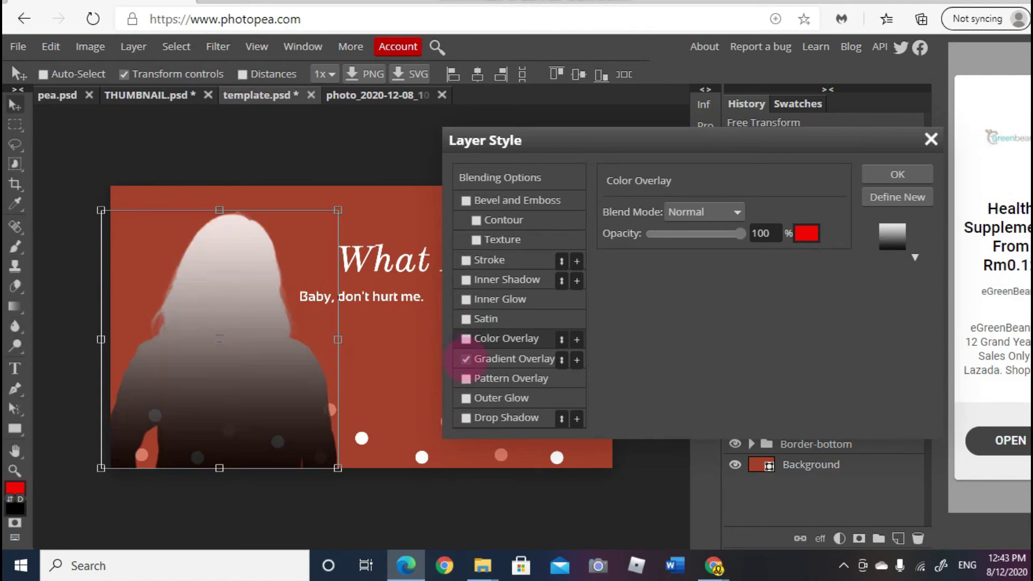
click(467, 360)
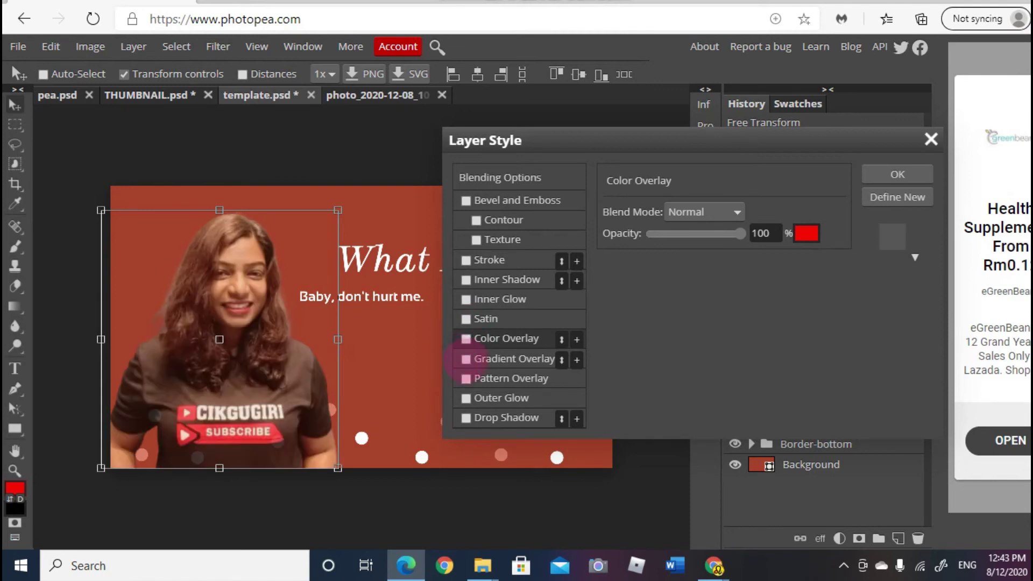
click(467, 379)
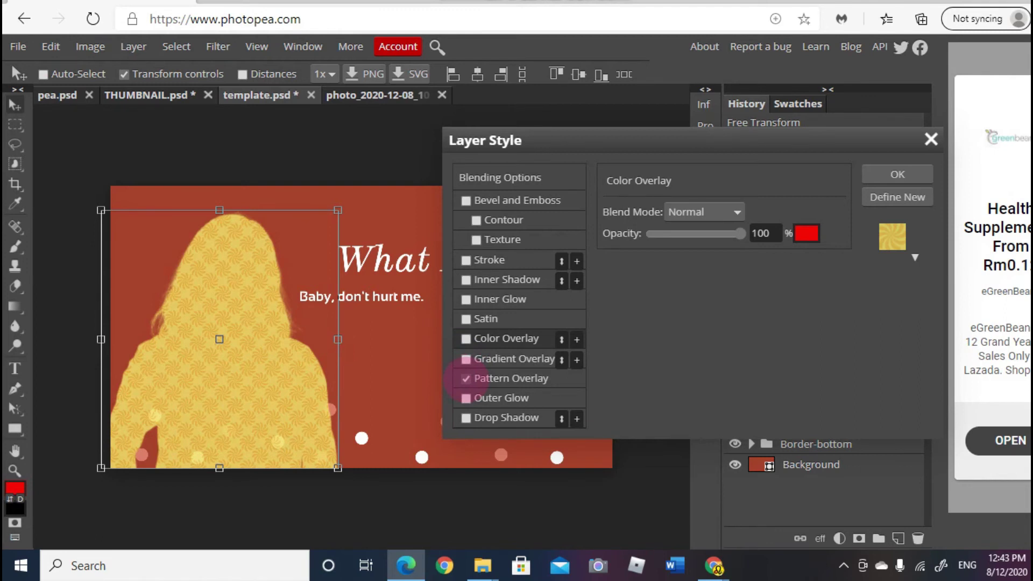
click(466, 379)
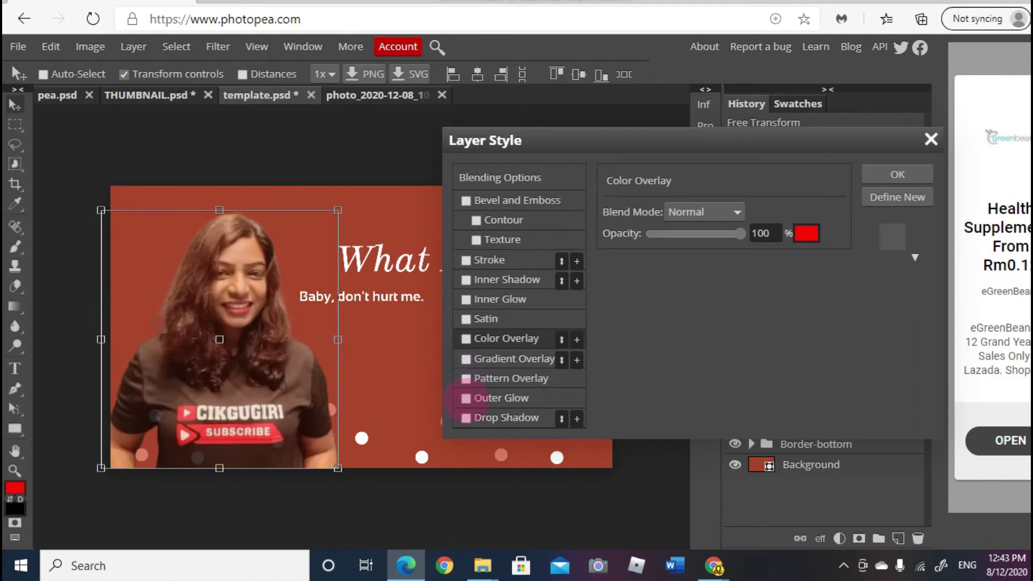
- Try an Outer Glow on the photo with 4% spread and 35 px size, and turn the effect off again
click(466, 398)
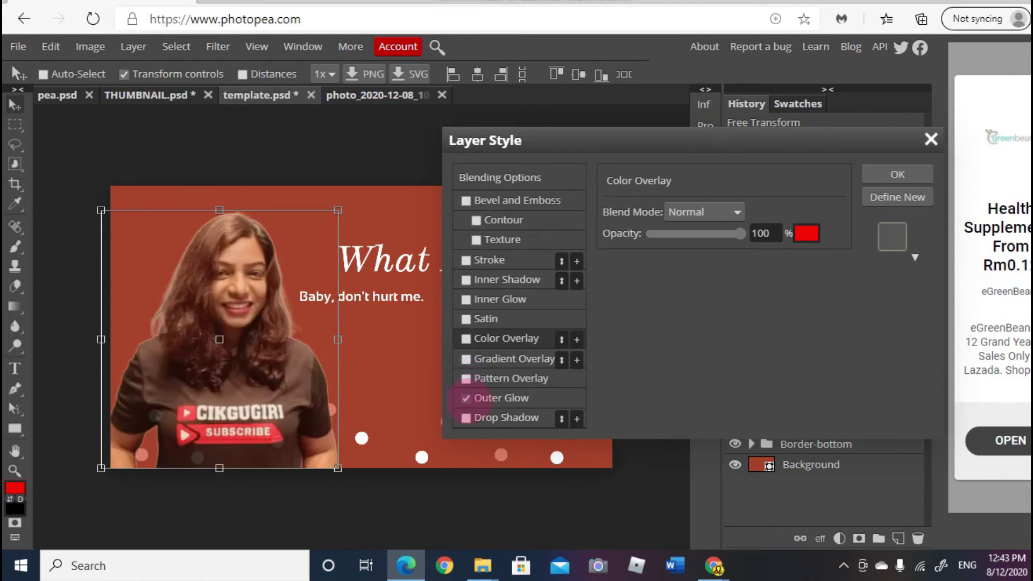
click(489, 398)
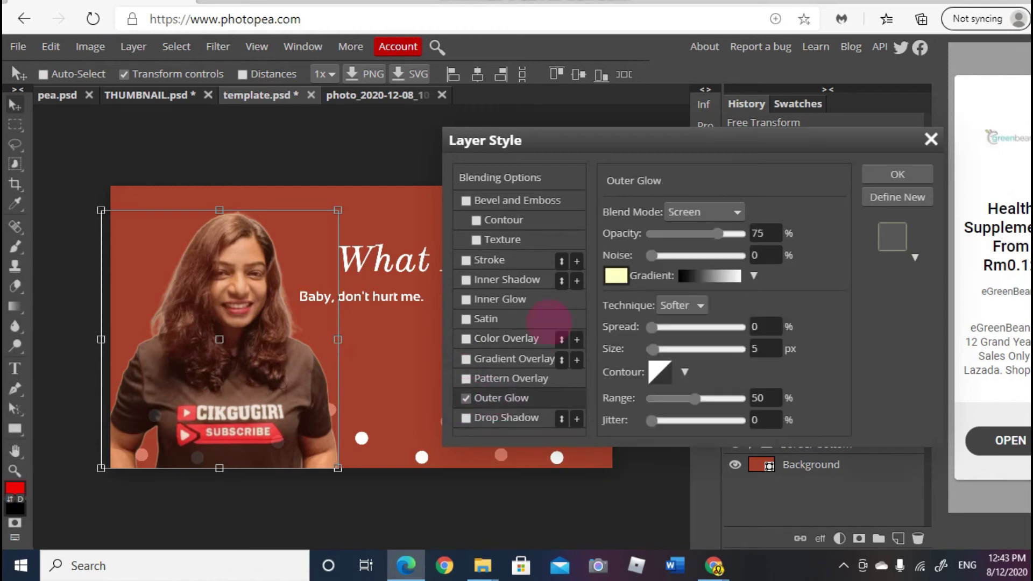
drag(652, 327, 666, 349)
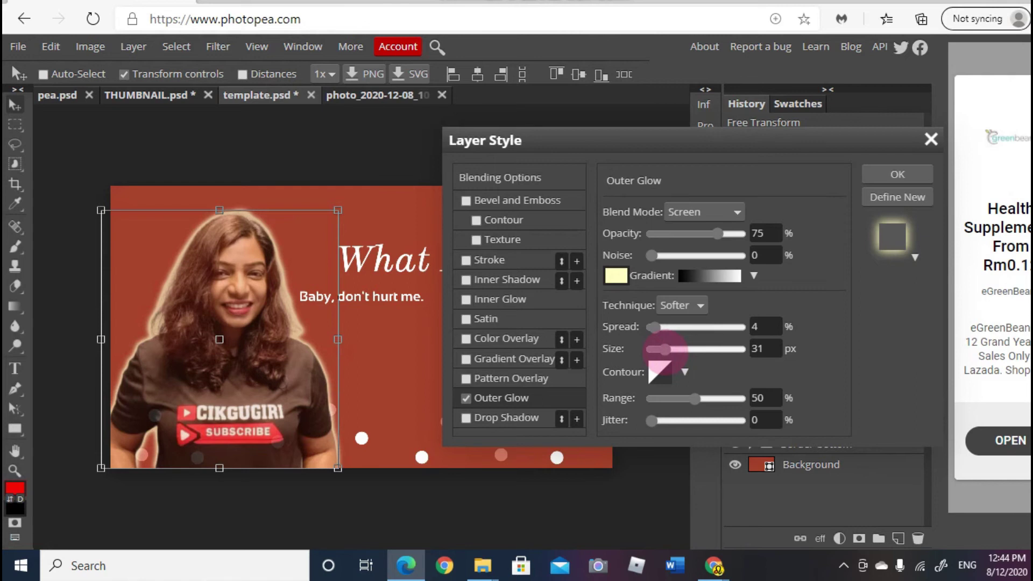
drag(666, 349, 668, 349)
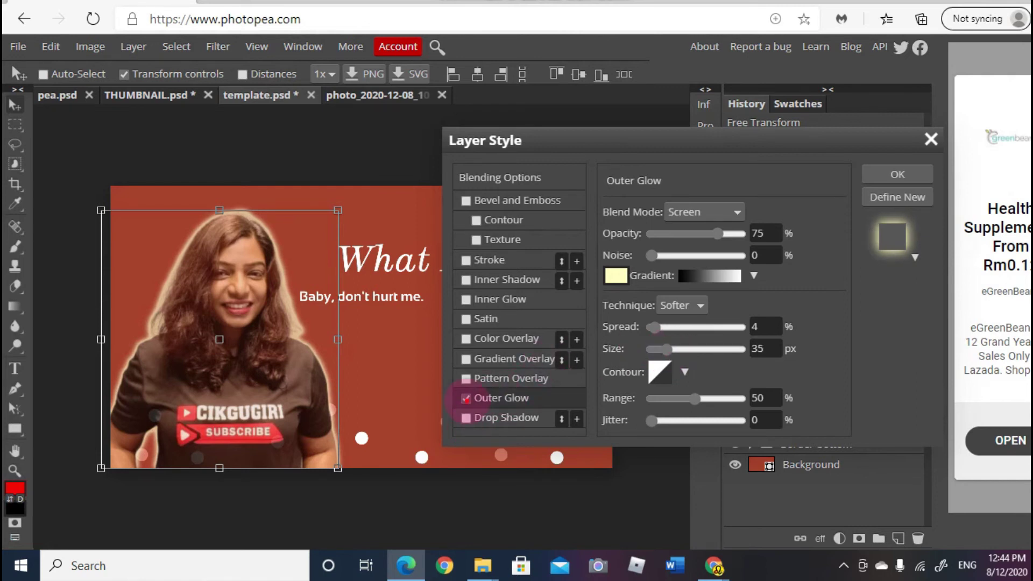
click(466, 398)
- Try a Drop Shadow on the photo with 18% spread and 81 px size, and dismiss the layer style settings without applying them
click(466, 418)
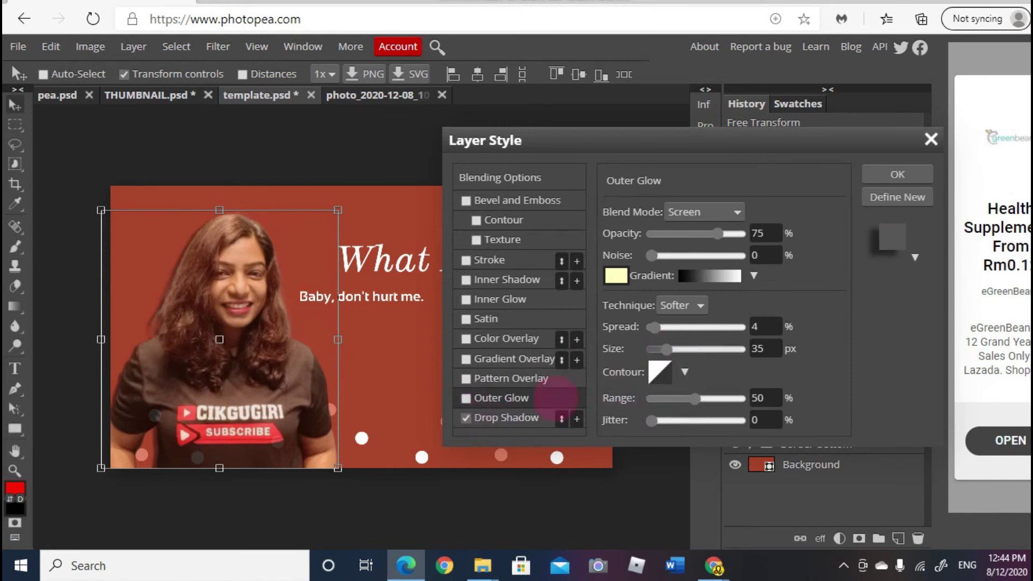
click(522, 417)
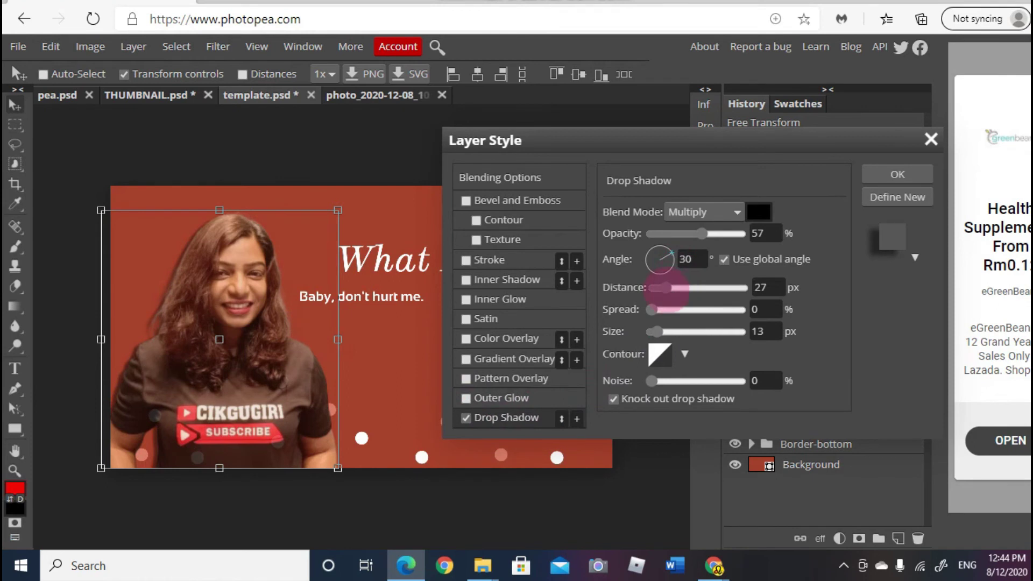
drag(654, 312, 681, 332)
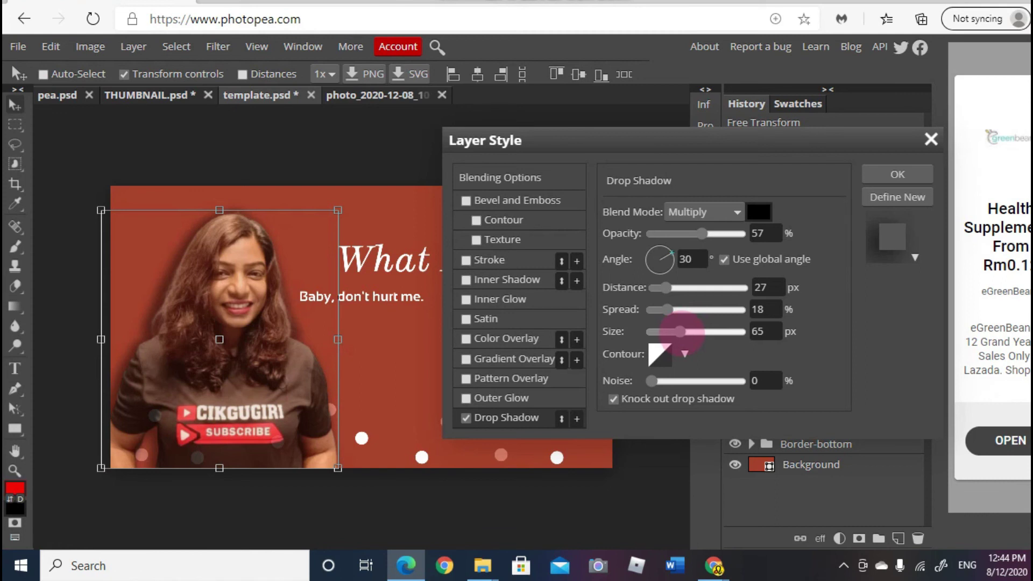
drag(682, 332, 687, 332)
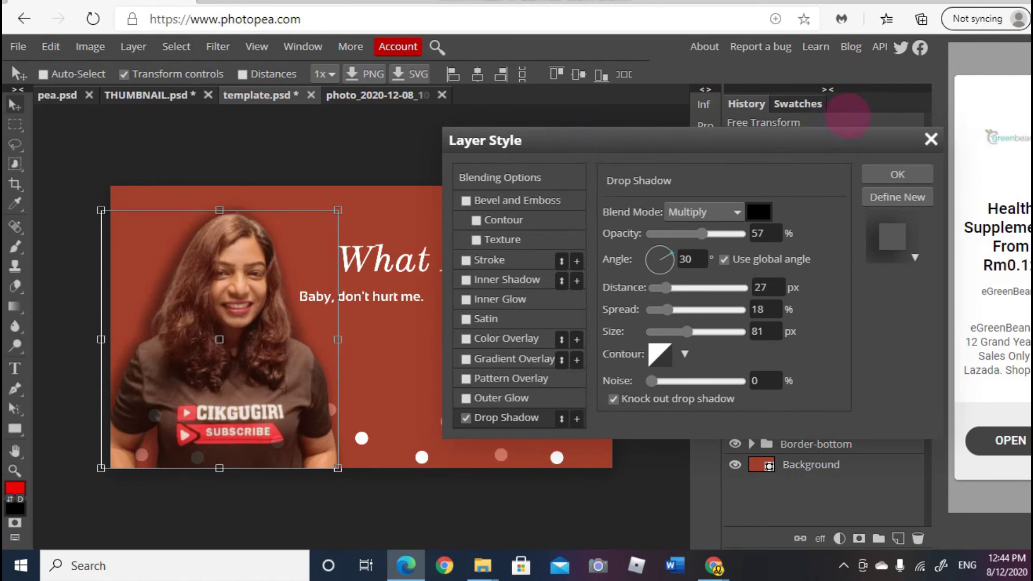
click(931, 139)
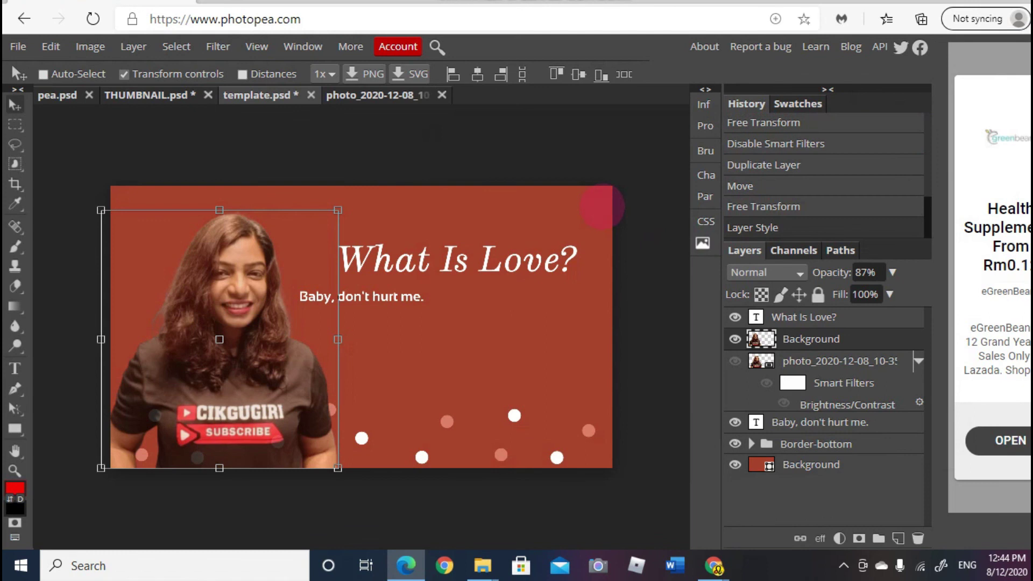
- Activate the Rectangle Select tool
click(15, 125)
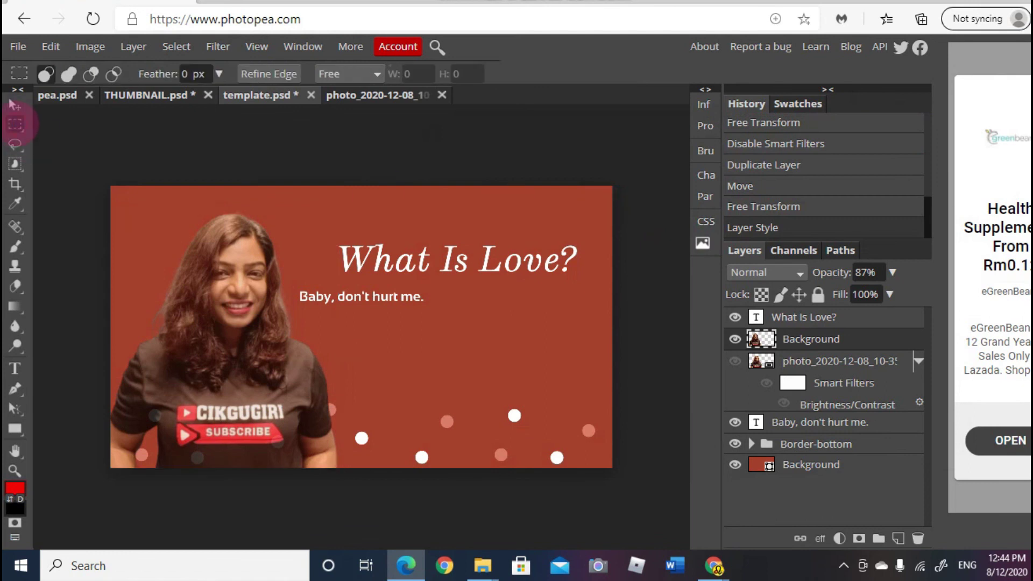